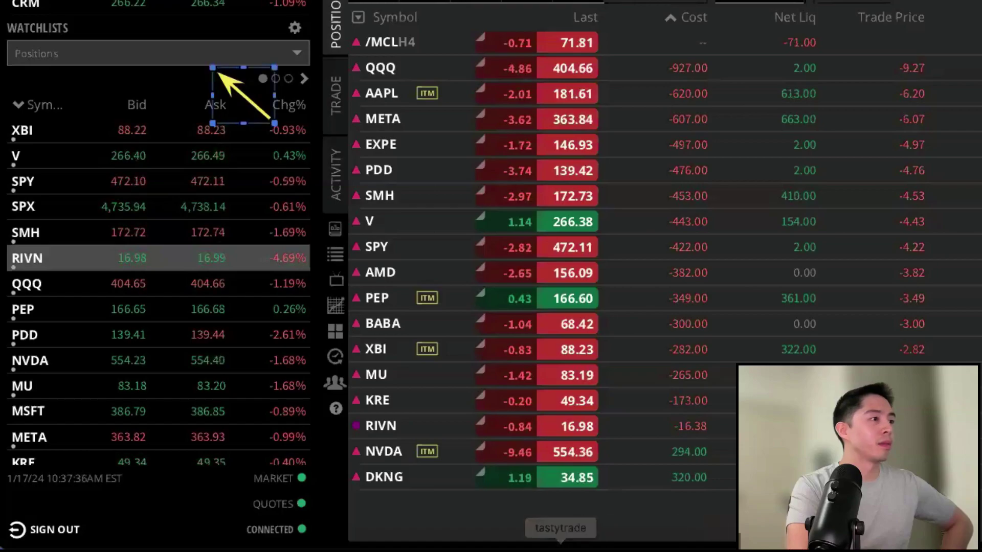
Step: Browse the watchlist categories, then close the list without switching watchlists
click(293, 57)
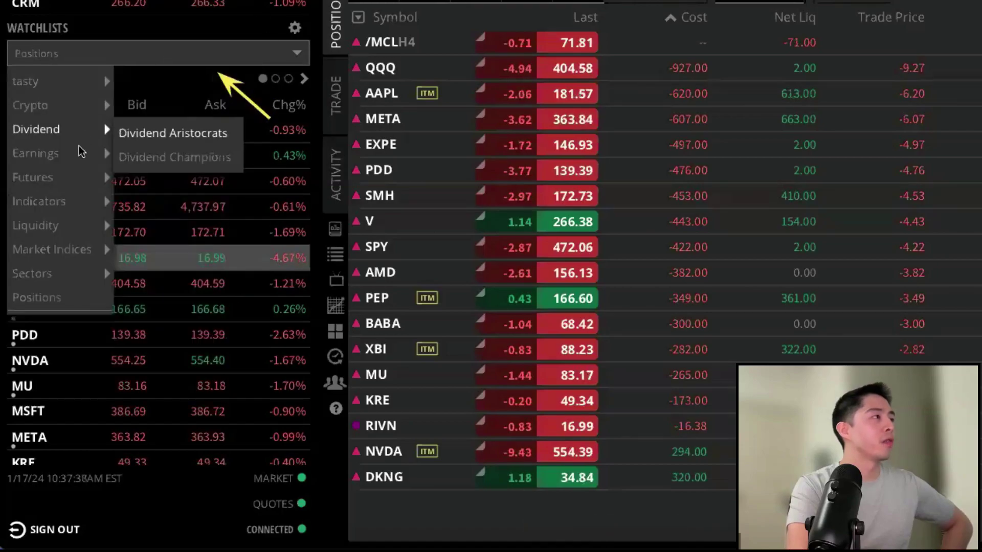
mouse_move(22, 78)
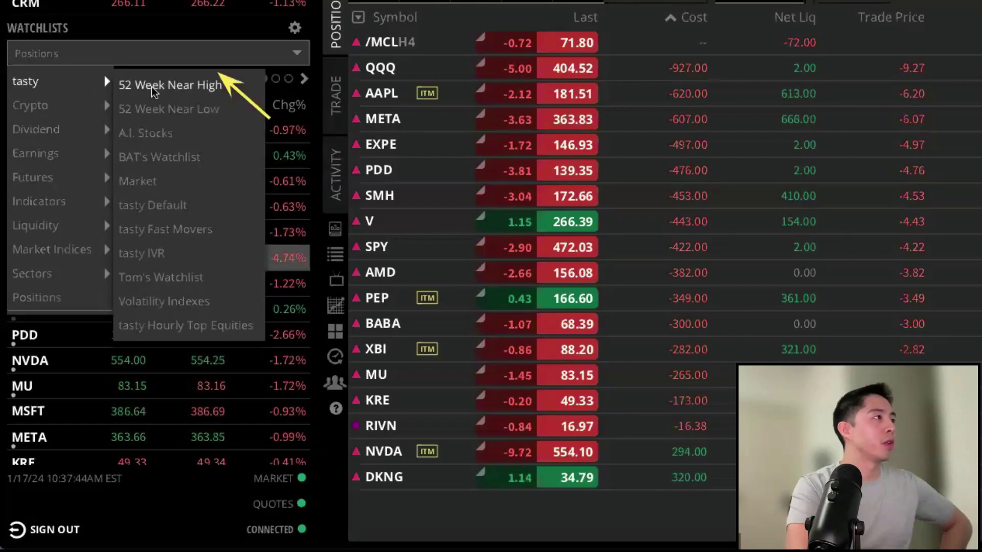
mouse_move(53, 137)
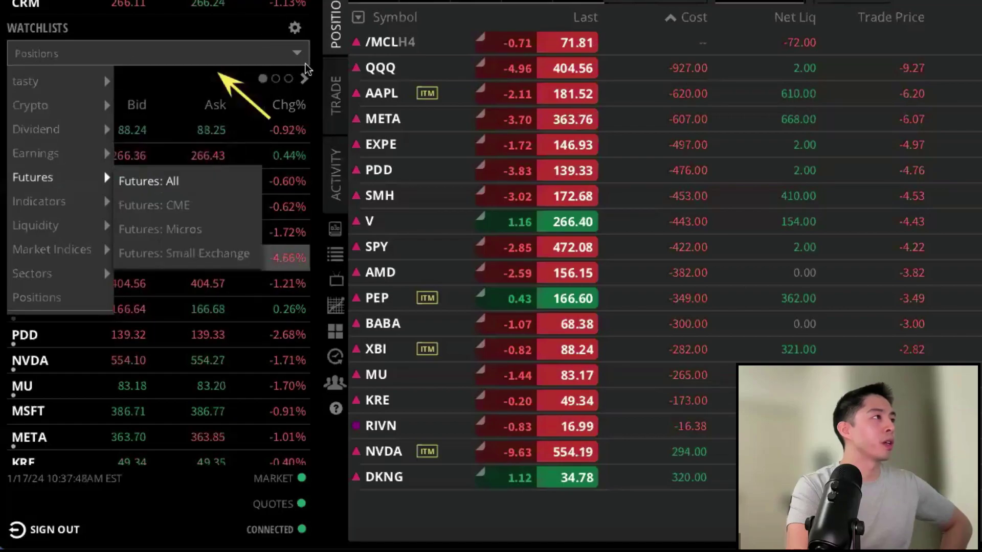
click(274, 51)
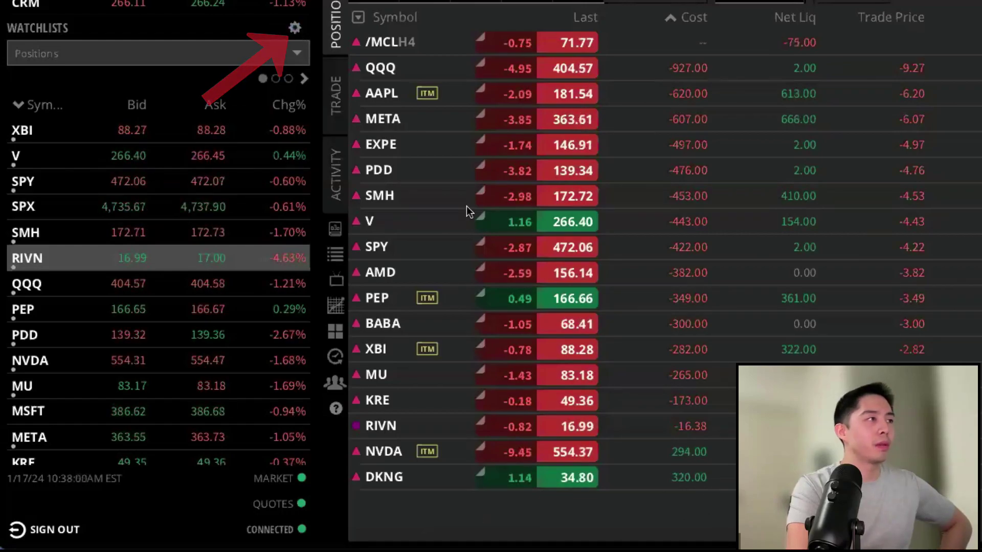
Step: Create a new personal watchlist named 'Demo' in the Watchlists settings
click(295, 27)
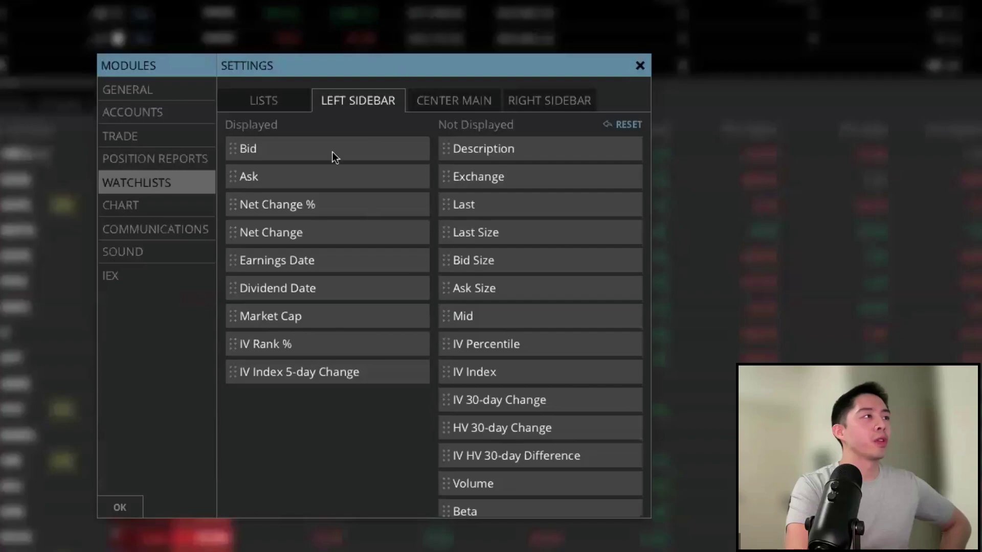
click(276, 104)
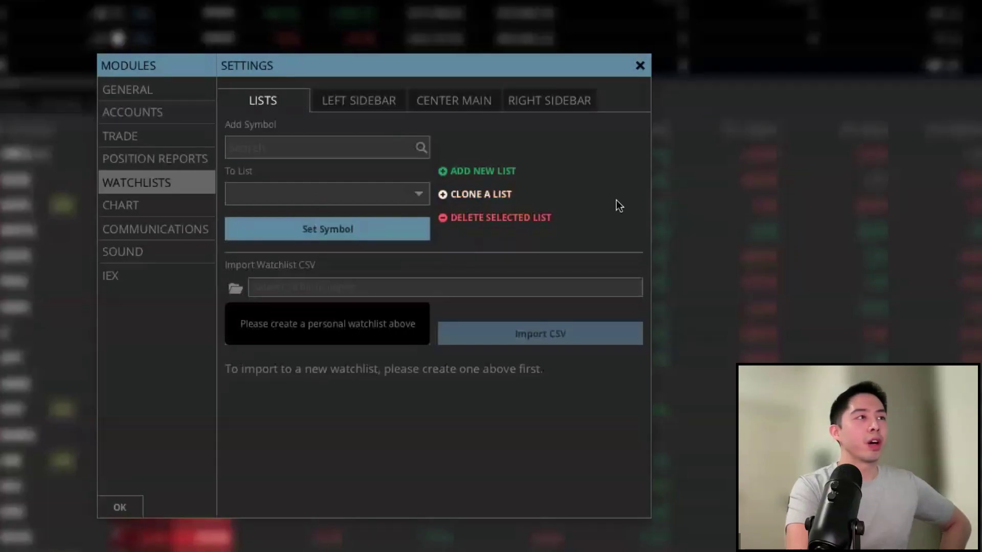
click(506, 172)
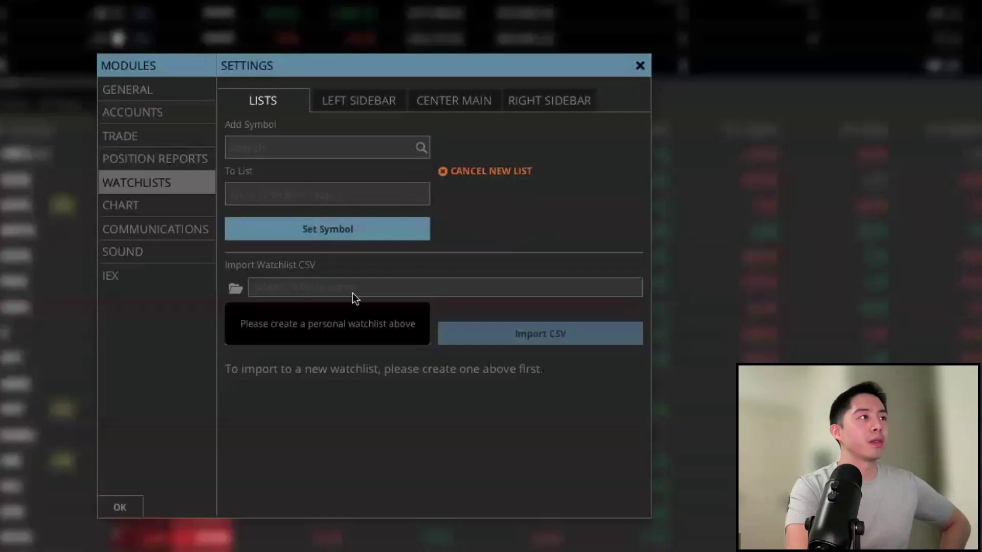
click(275, 193)
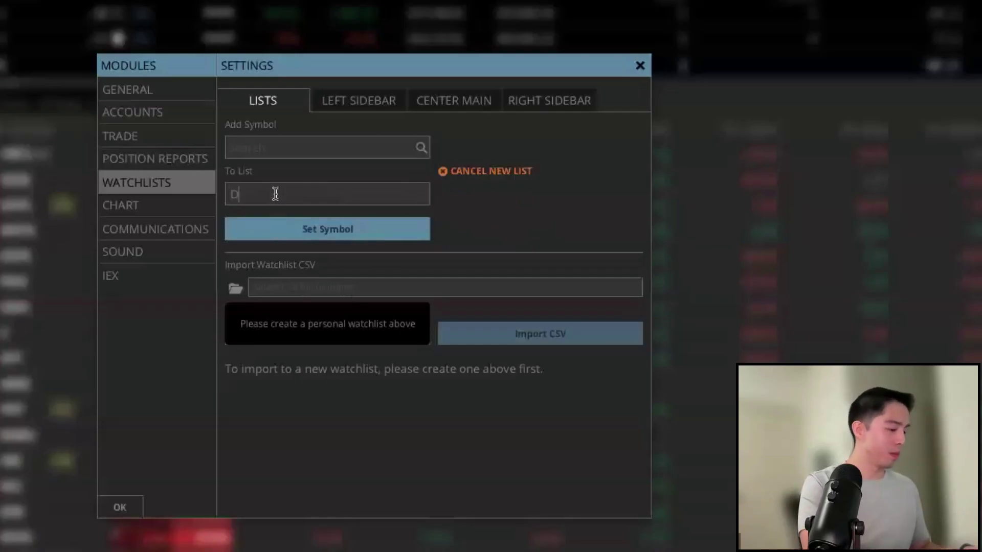
text(Demo)
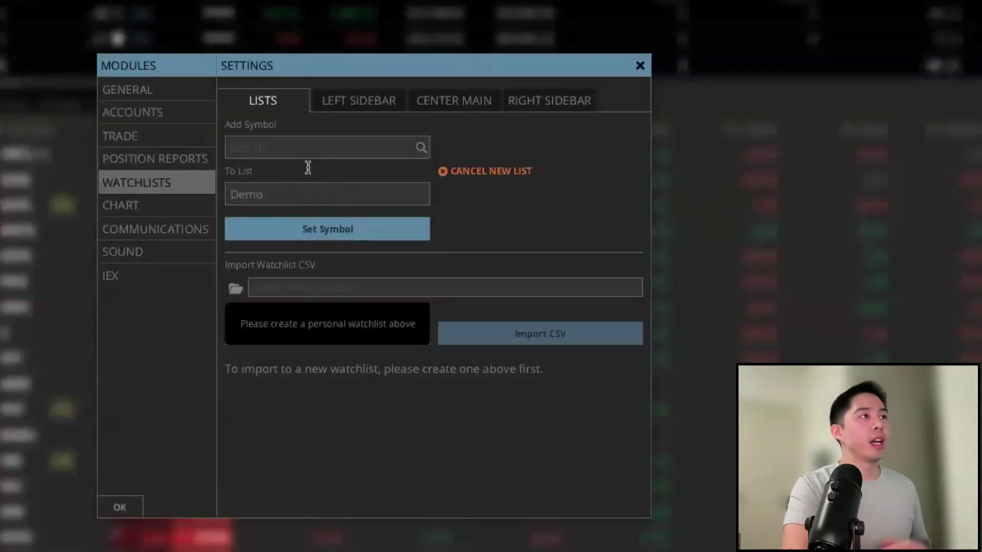
Step: Add the /ES E-mini S&P 500 futures to the Demo list
click(329, 142)
text(/)
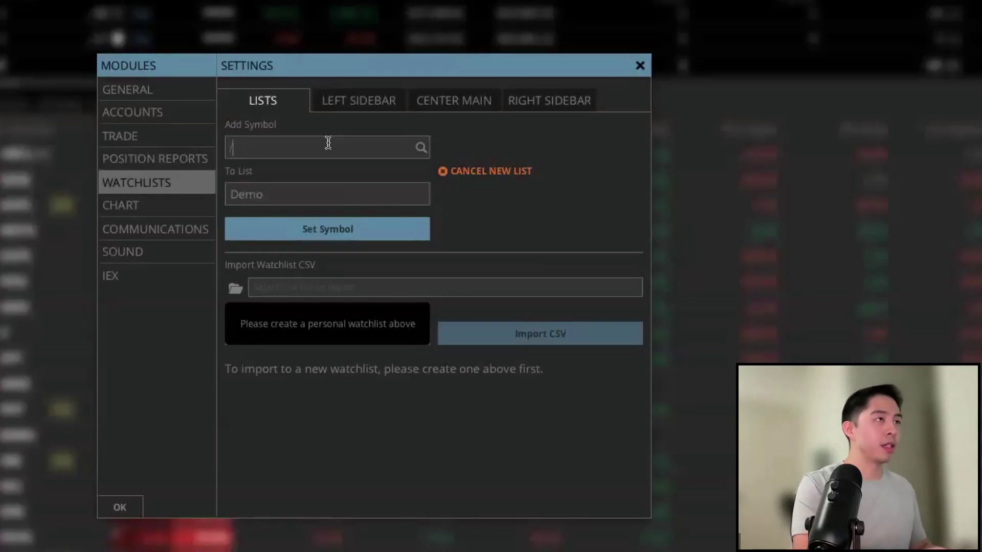
text(ES)
click(335, 168)
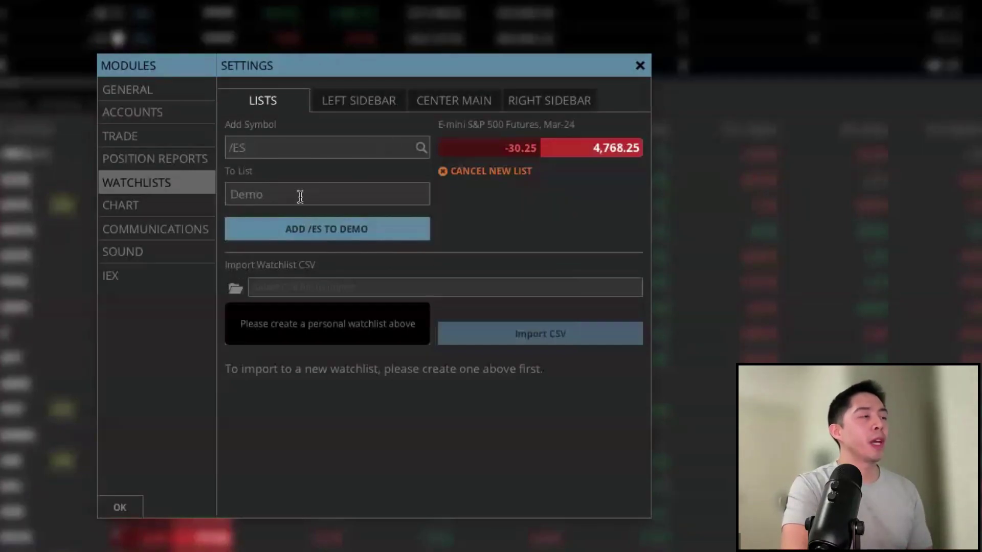
click(277, 233)
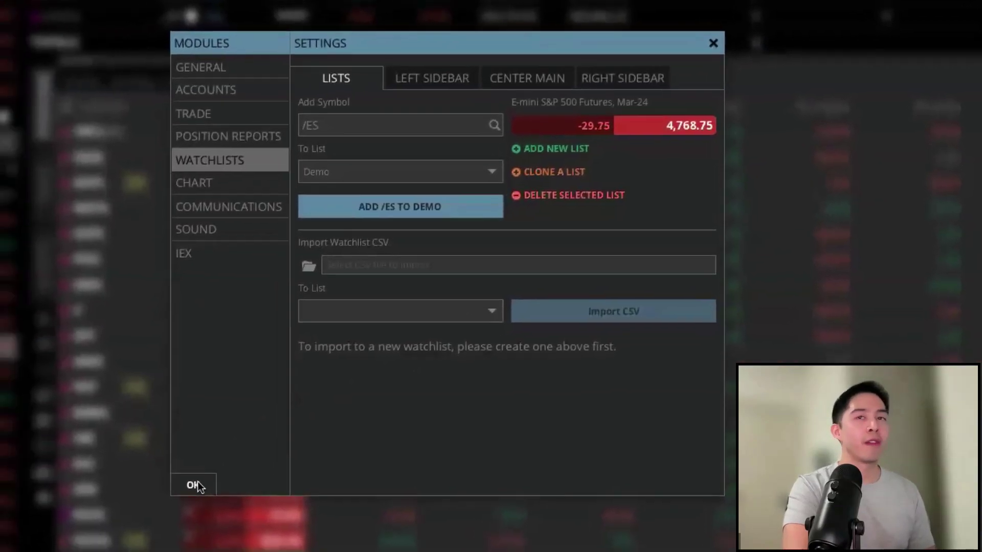
Step: Return to the trading screen and switch to the Demo watchlist
click(120, 508)
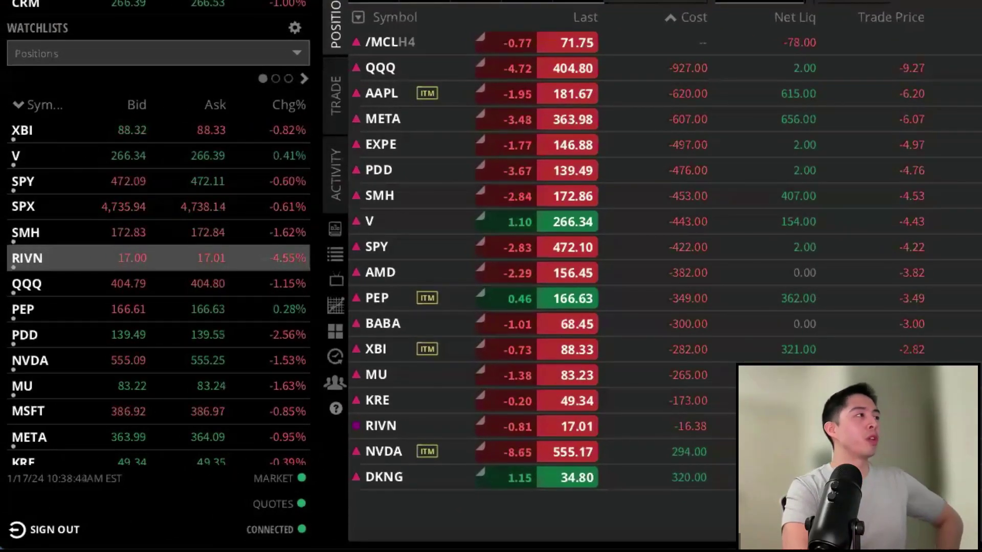
click(291, 54)
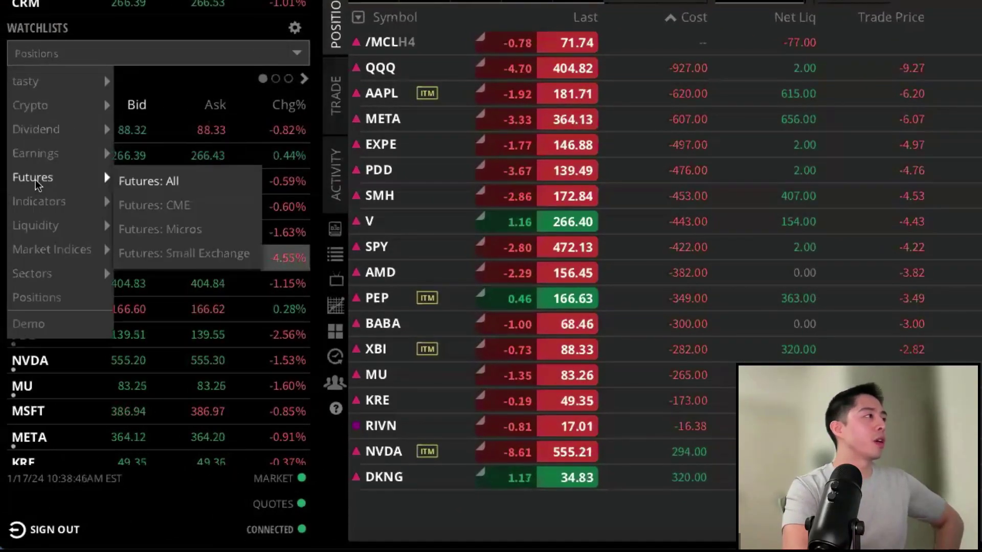
mouse_move(50, 81)
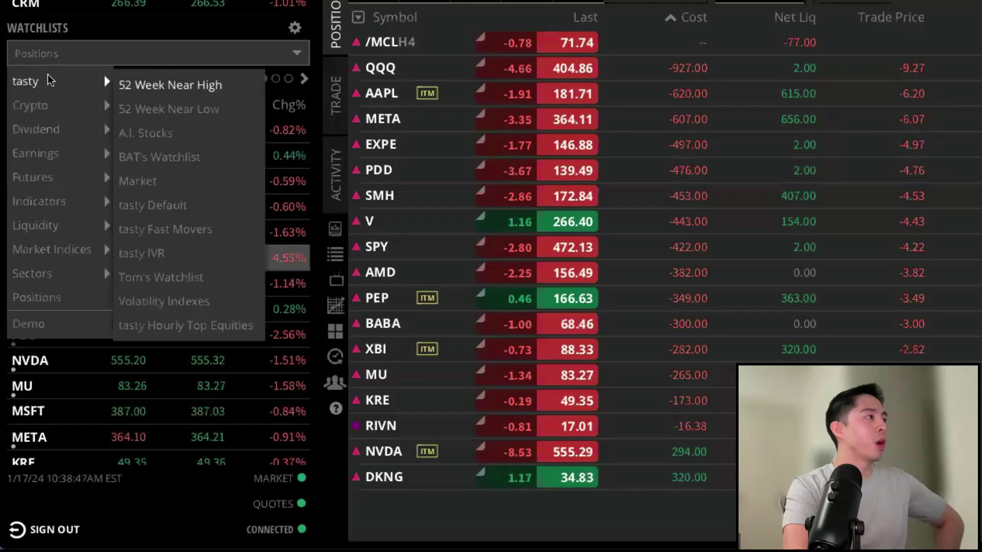
click(31, 326)
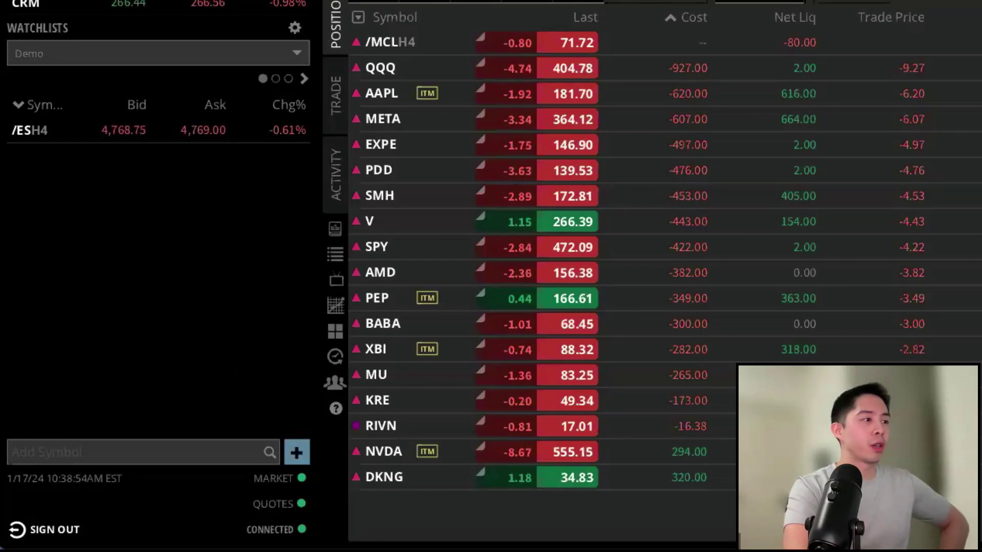
drag(441, 451, 320, 453)
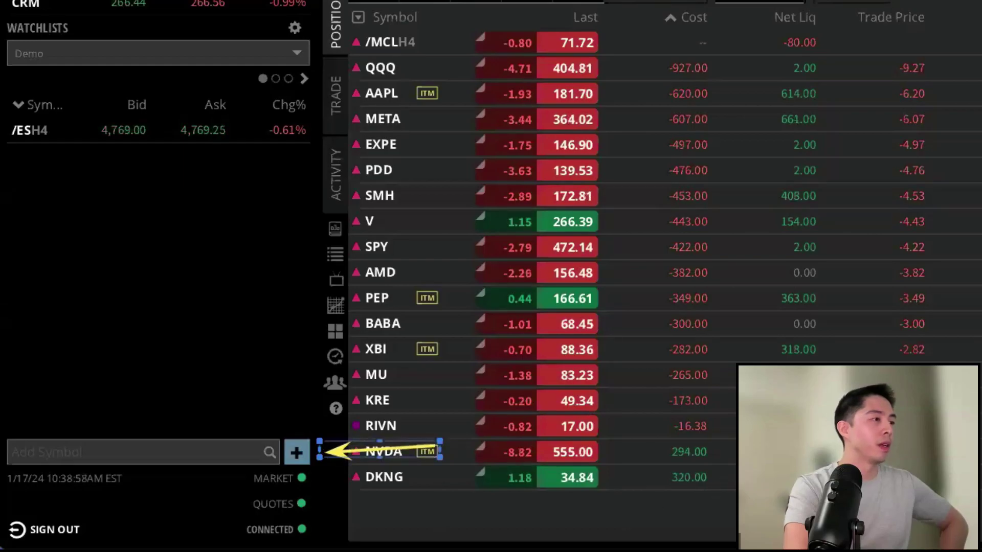
click(137, 498)
Step: Add /MES Micro E-mini S&P 500 futures and TSLA to the Demo watchlist
click(121, 454)
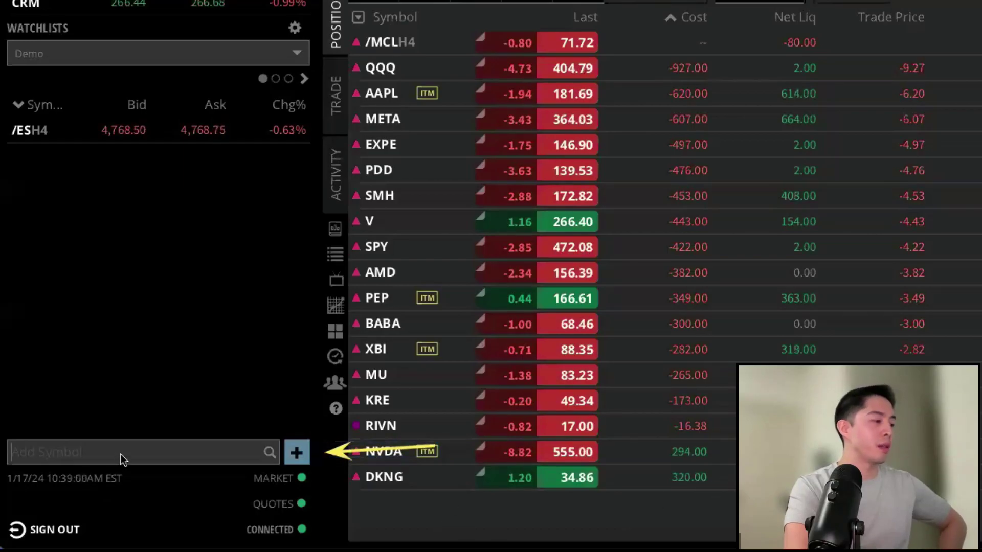
text(/MES)
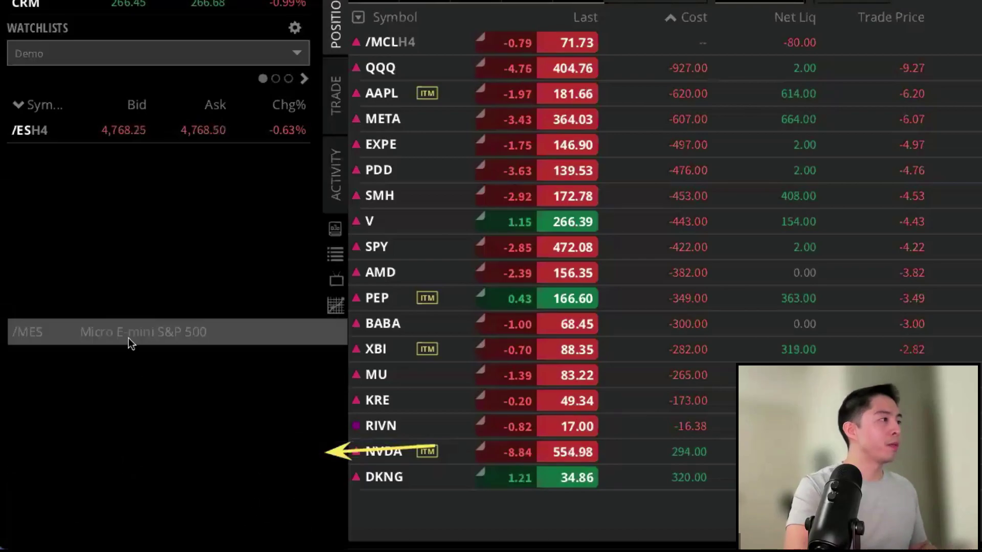
click(131, 340)
click(297, 453)
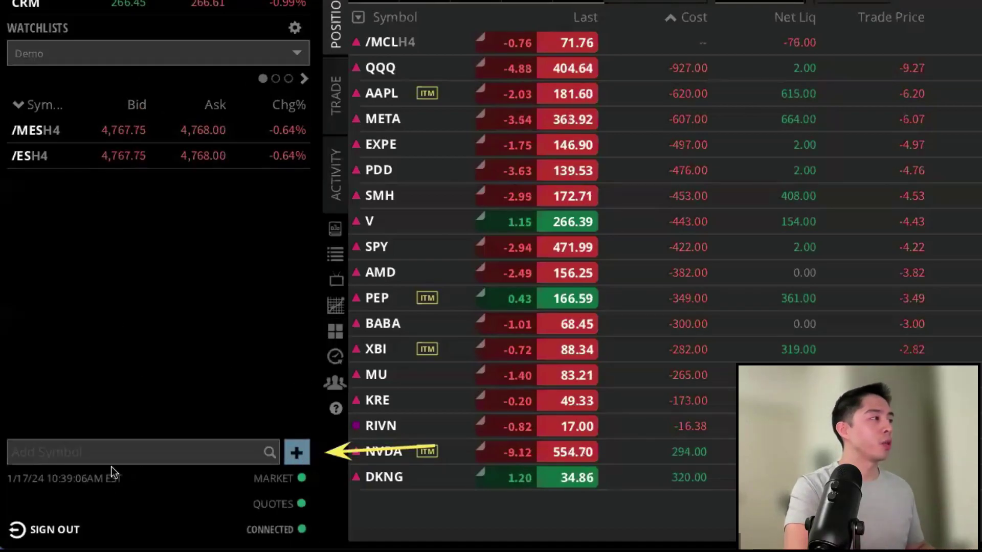
click(111, 452)
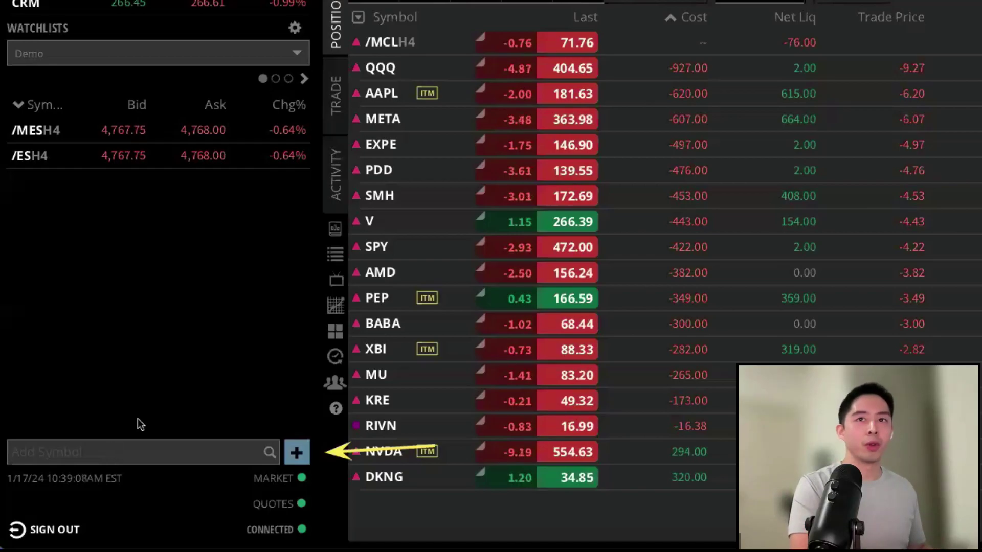
text(TSLA)
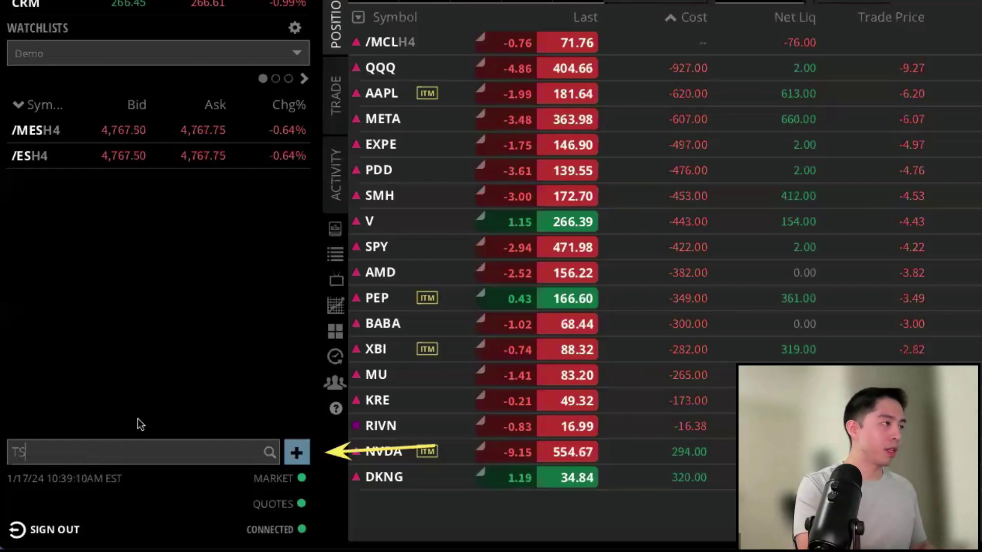
click(296, 452)
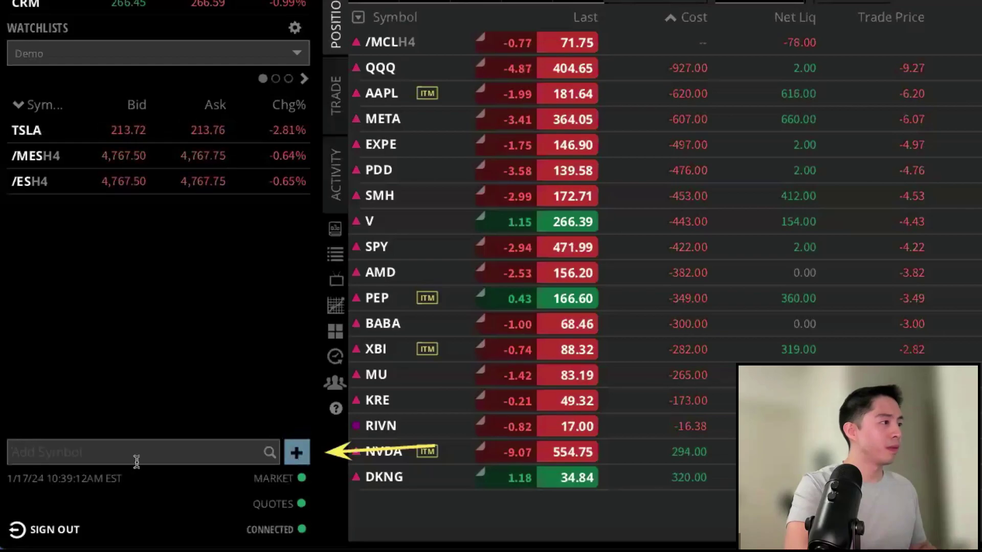
Step: Add NFLX (Netflix) to the Demo watchlist, fixing the typo first
text(NFKLX)
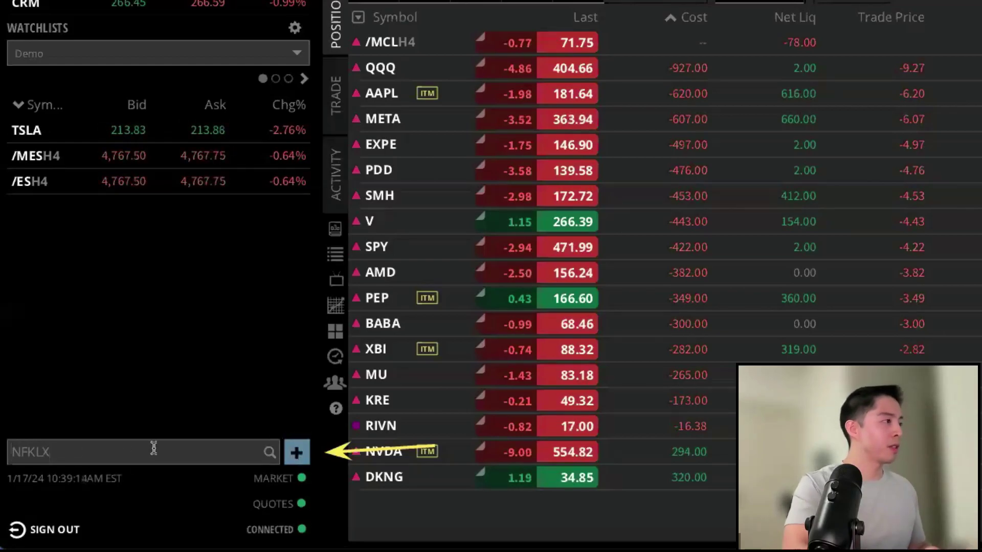
key(BackSpace)
key(BackSpace)
key(BackSpace)
text(LX)
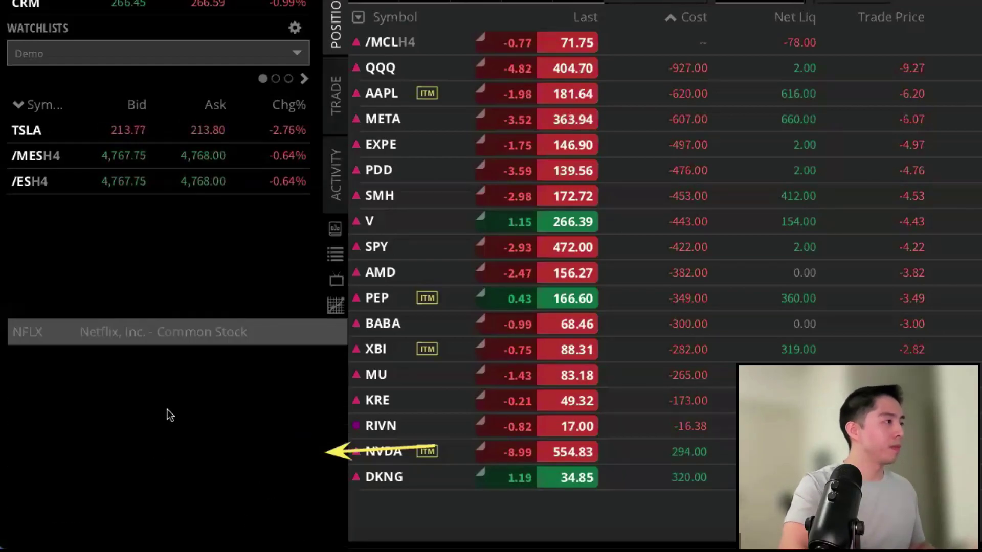
click(185, 330)
click(301, 455)
Step: Add JEPI and the put/call ratio $PCALL to the Demo watchlist
click(50, 440)
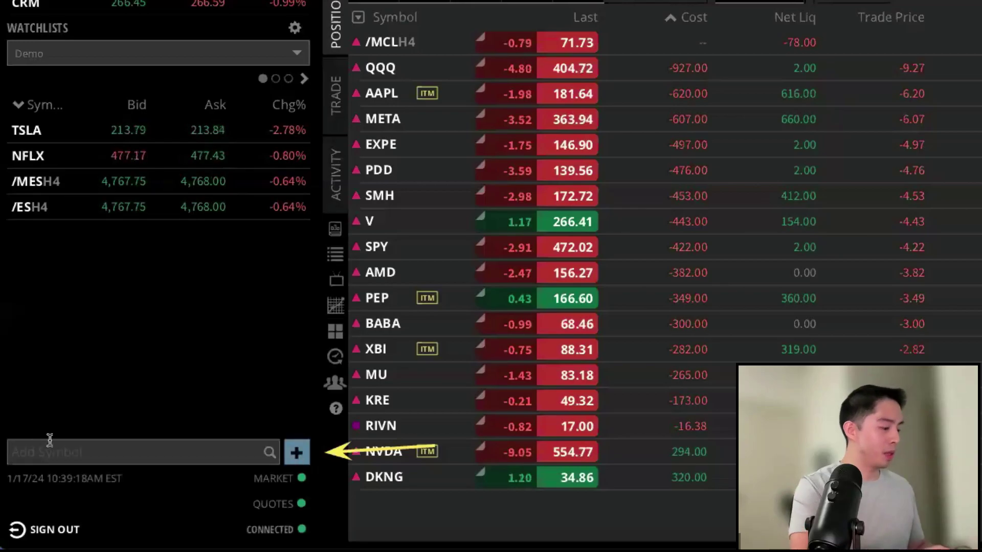
text(JEPI)
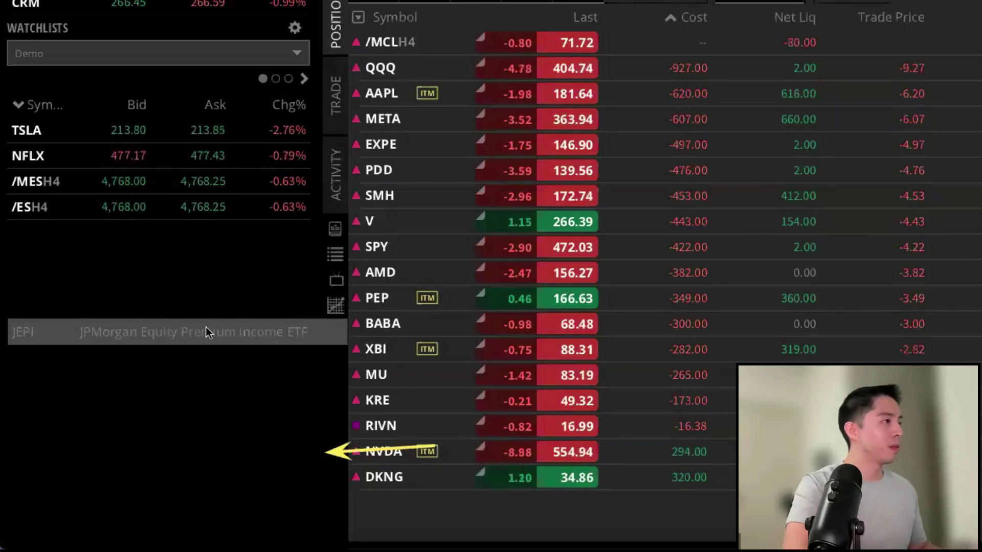
click(206, 327)
click(296, 452)
click(123, 456)
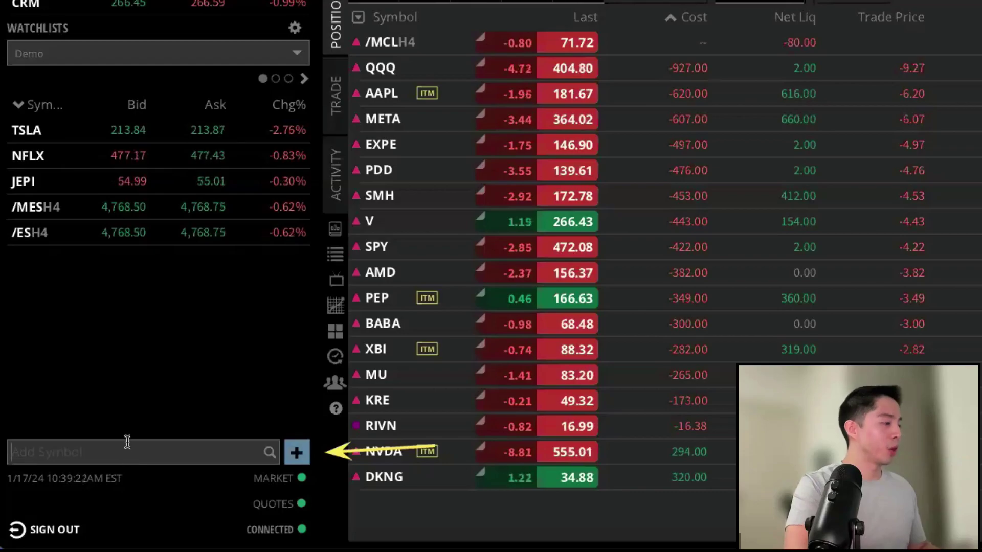
text($PCALL)
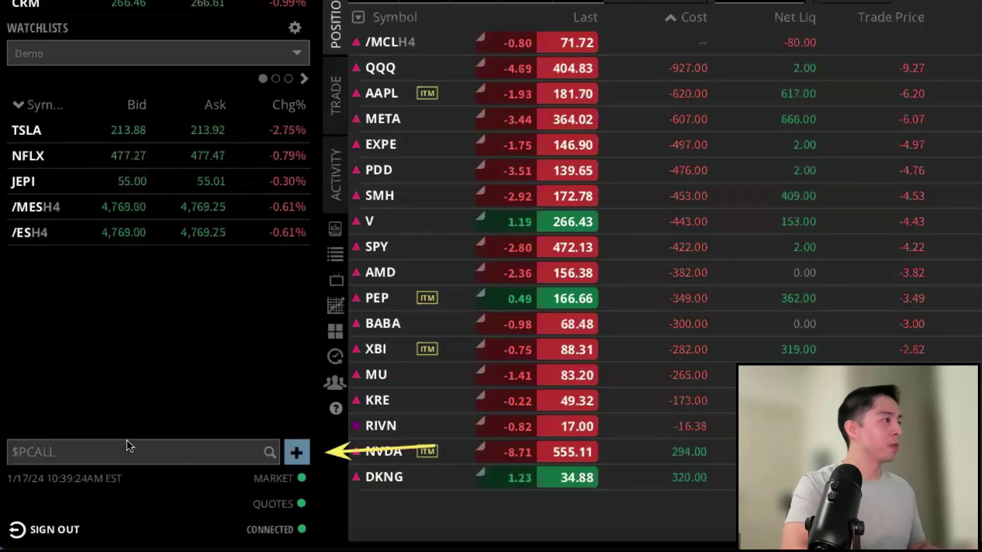
click(297, 454)
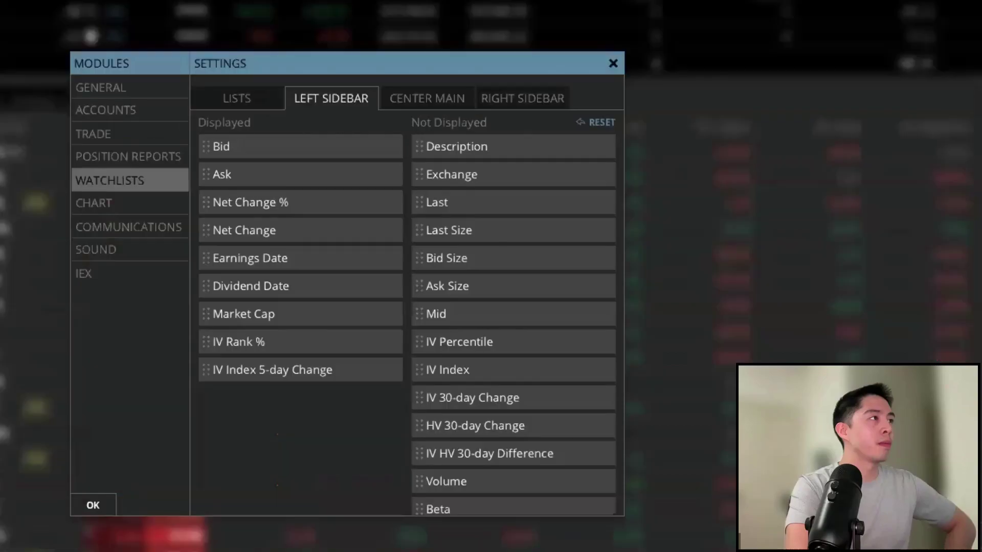
Step: Show the Lists page options for adding symbols and importing a watchlist CSV
click(208, 99)
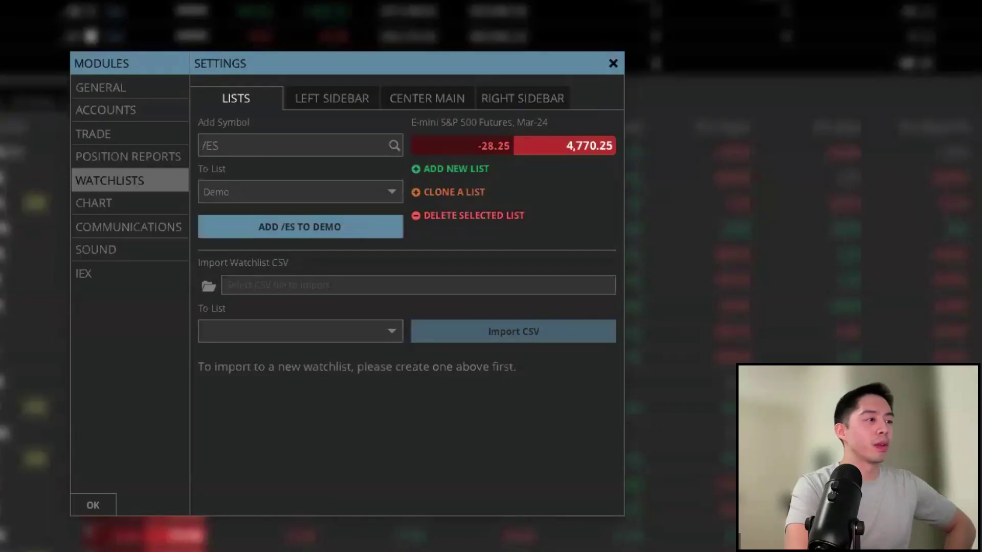
drag(191, 252, 621, 517)
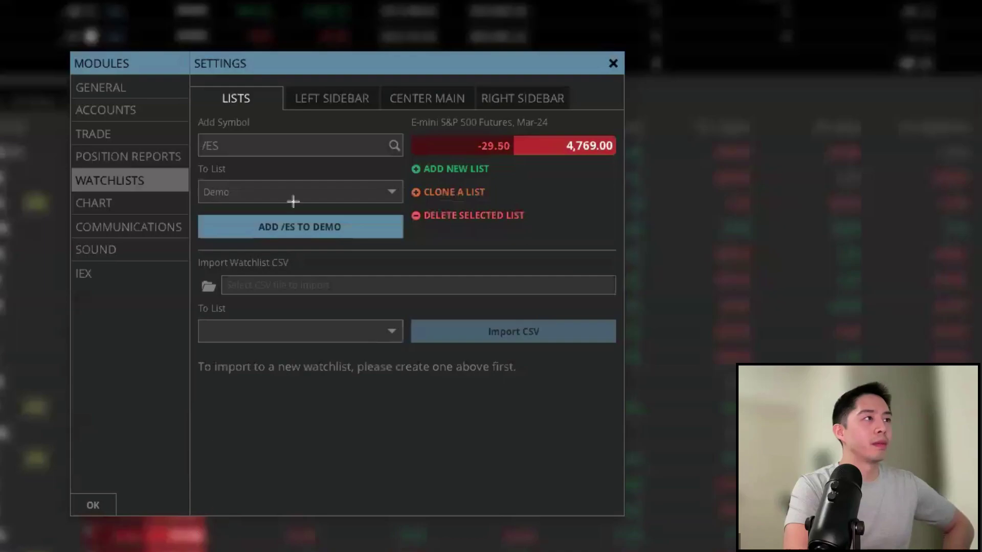
Step: Move Earnings Date and Dividend Date to the end of the left-sidebar displayed columns, then apply
click(341, 97)
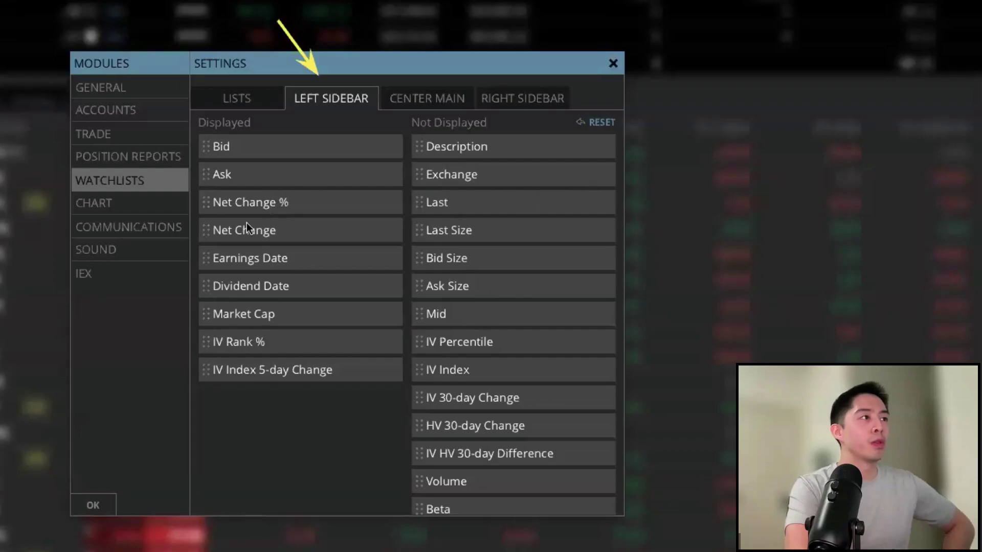
drag(207, 281, 233, 257)
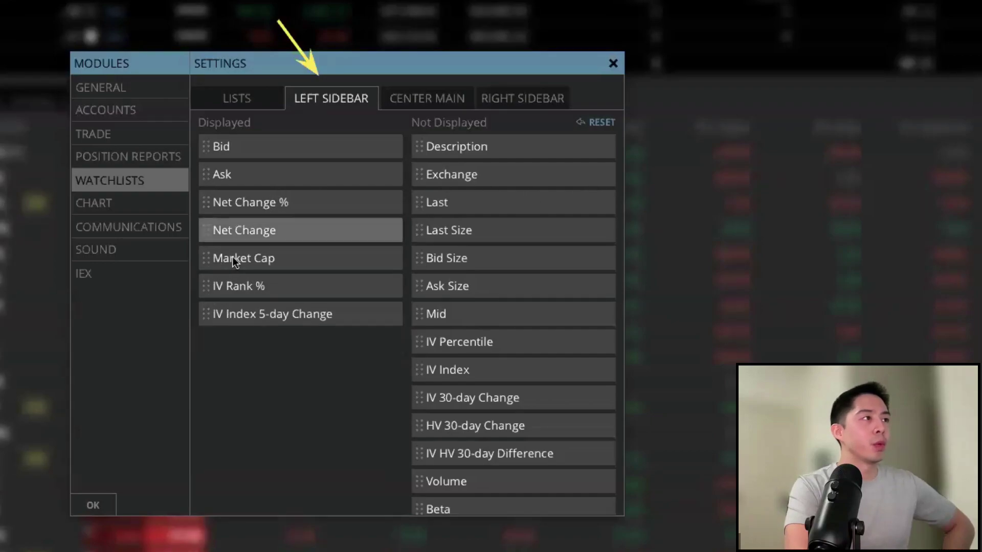
scroll(532, 333, down, 5)
drag(443, 485, 321, 439)
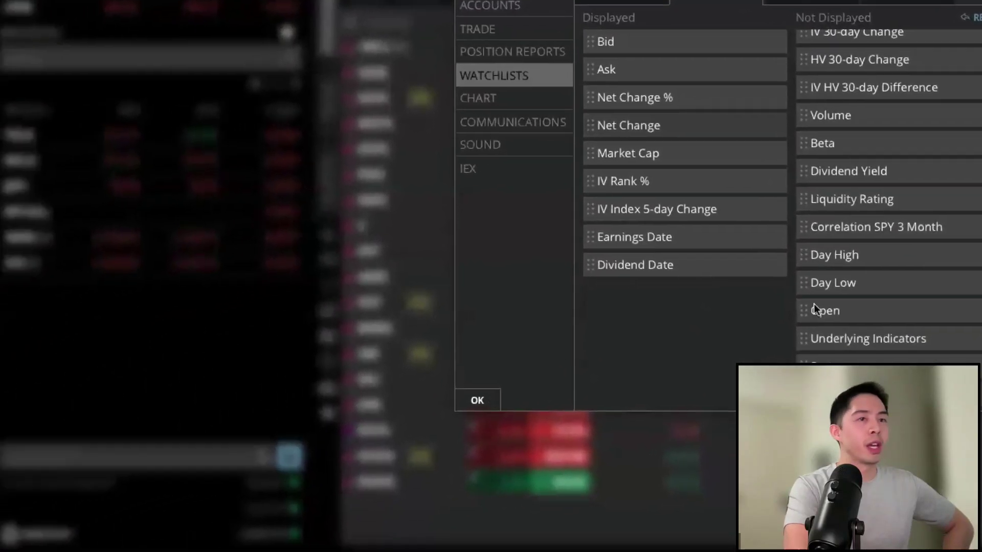
click(92, 505)
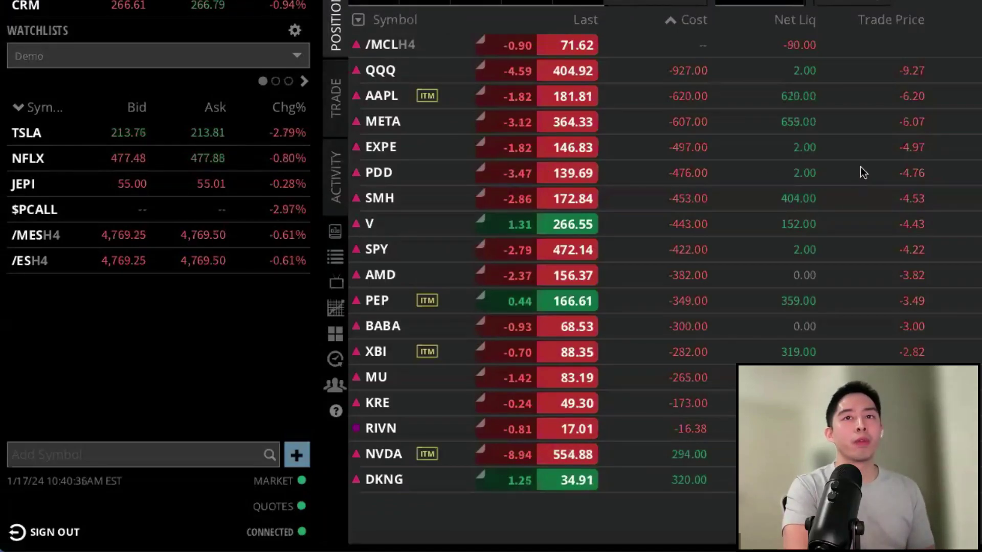
Step: Clear the Symbol sort and sort Demo by Chg% descending, putting JEPI on top
click(38, 107)
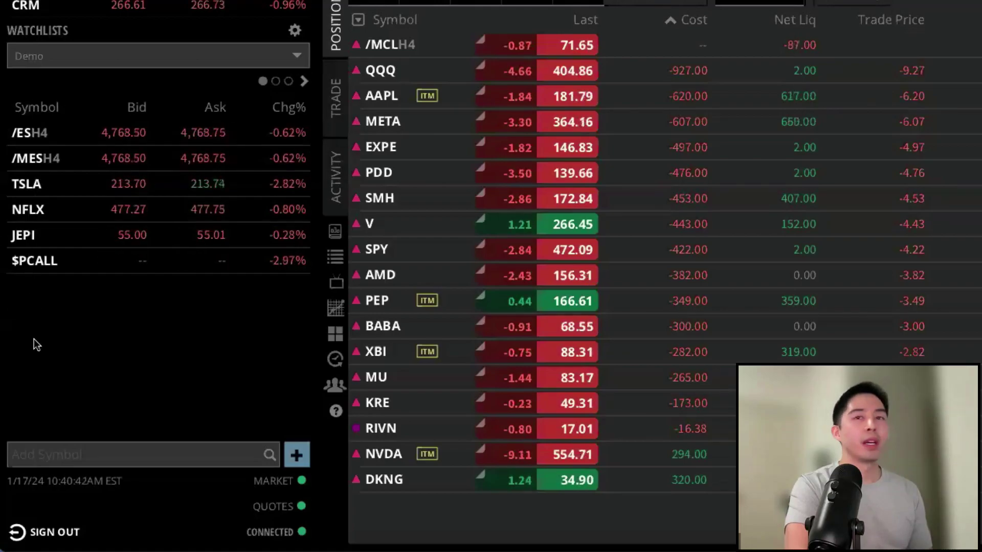
click(276, 109)
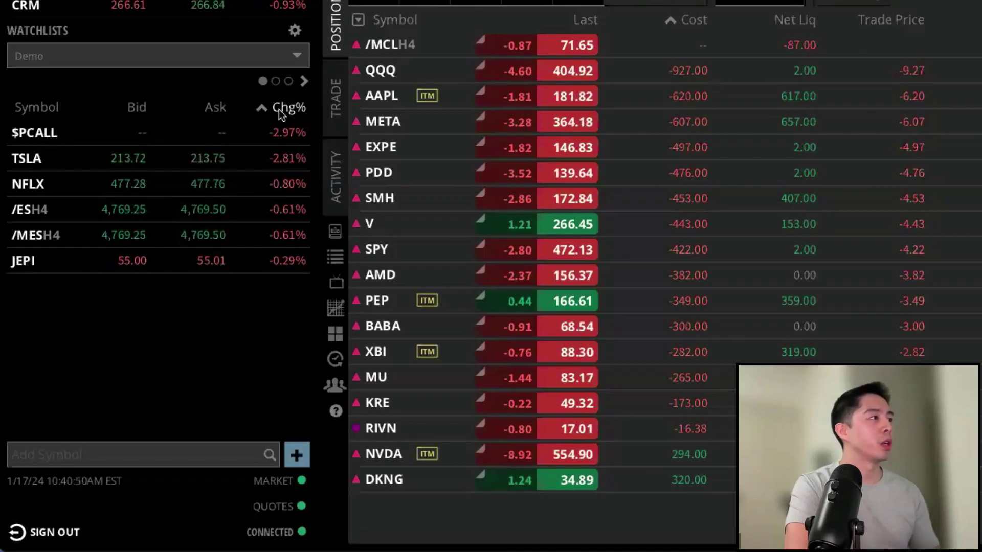
click(278, 109)
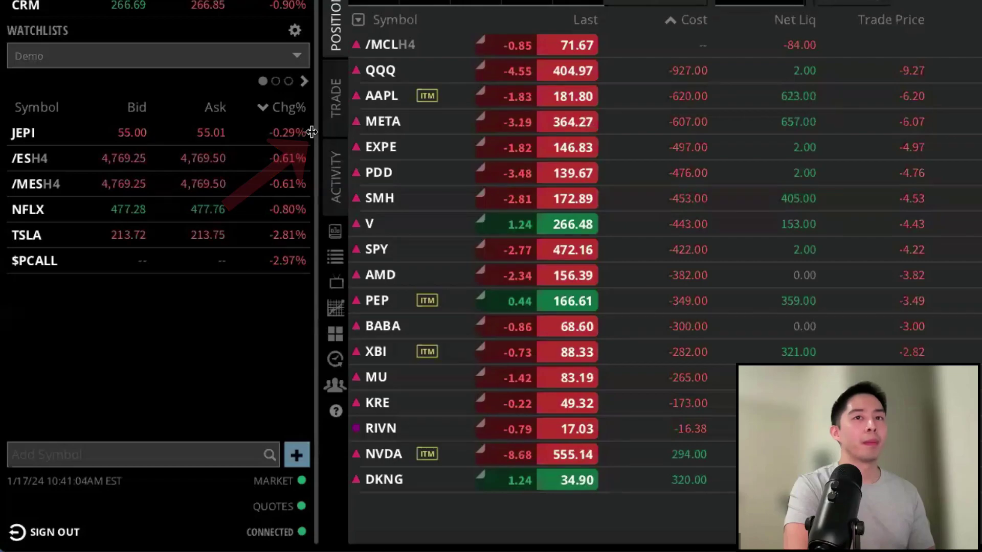
Step: Widen the watchlist panel and remove $PCALL, leaving JEPI, /ESH4, /MESH4, NFLX and TSLA
mouse_move(311, 133)
mouse_down()
mouse_move(351, 133)
mouse_move(265, 136)
mouse_move(366, 137)
mouse_move(289, 137)
mouse_move(307, 137)
mouse_up()
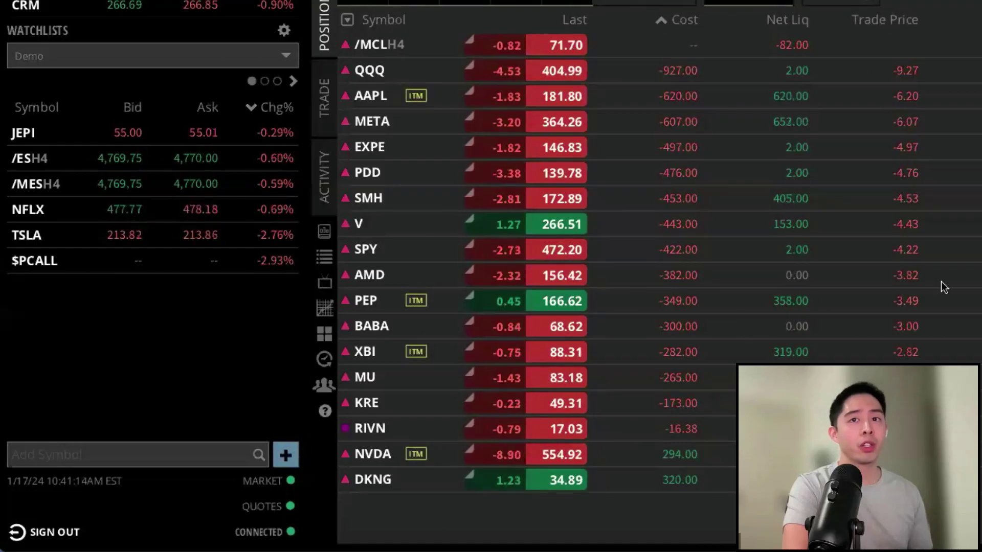
right_click(45, 263)
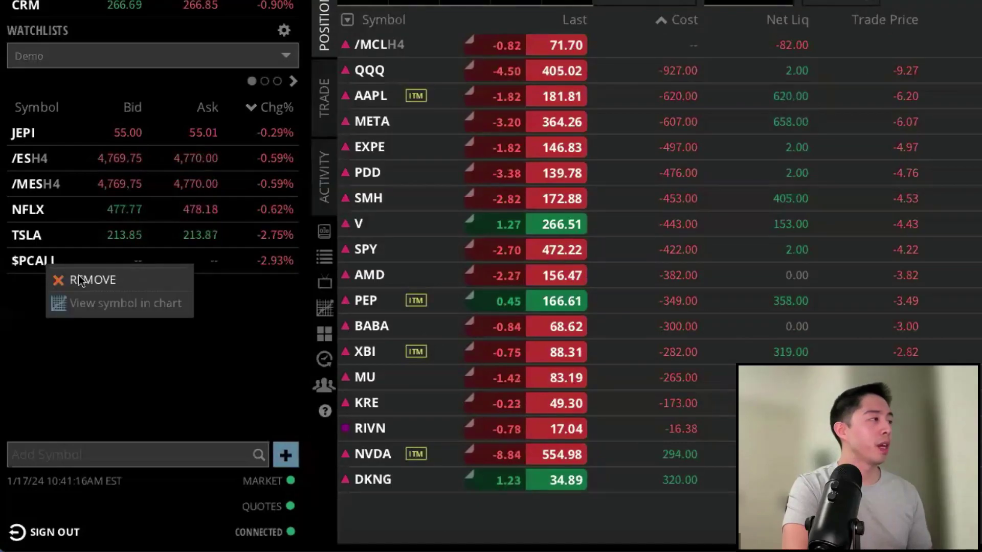
click(93, 287)
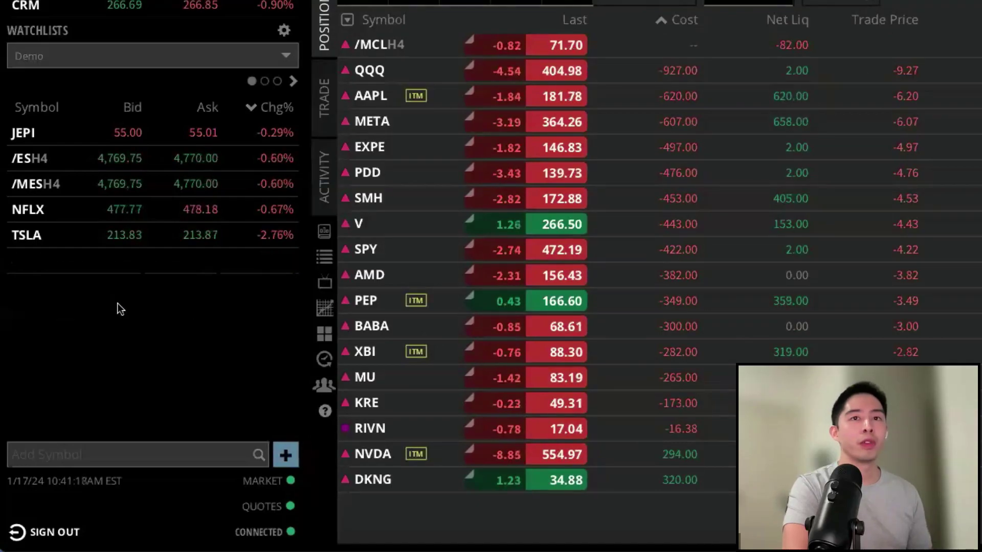